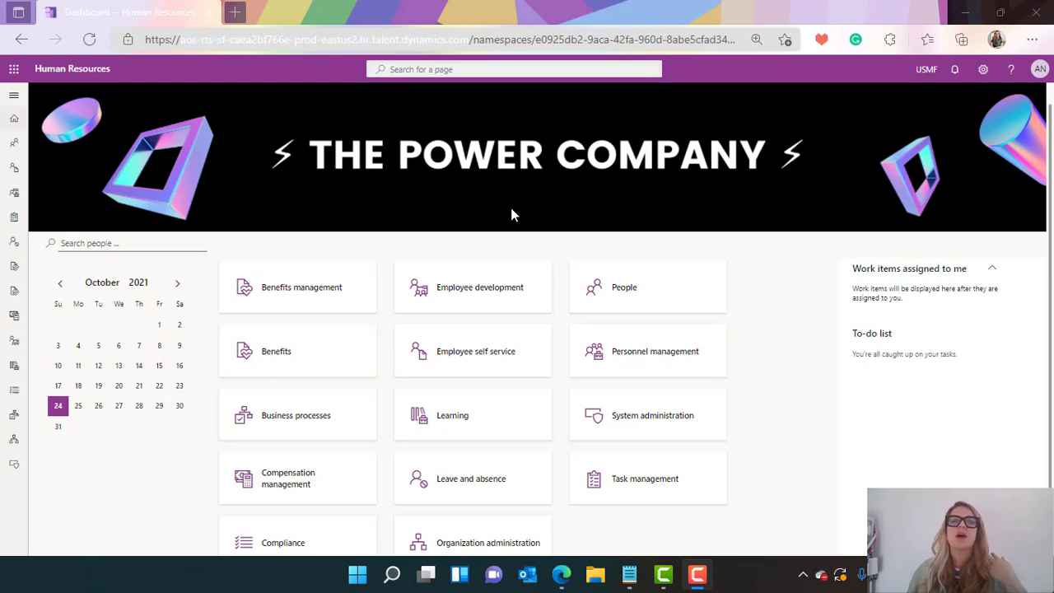
Open the Employee self service workspace showing the time off balances.
left_click(516, 352)
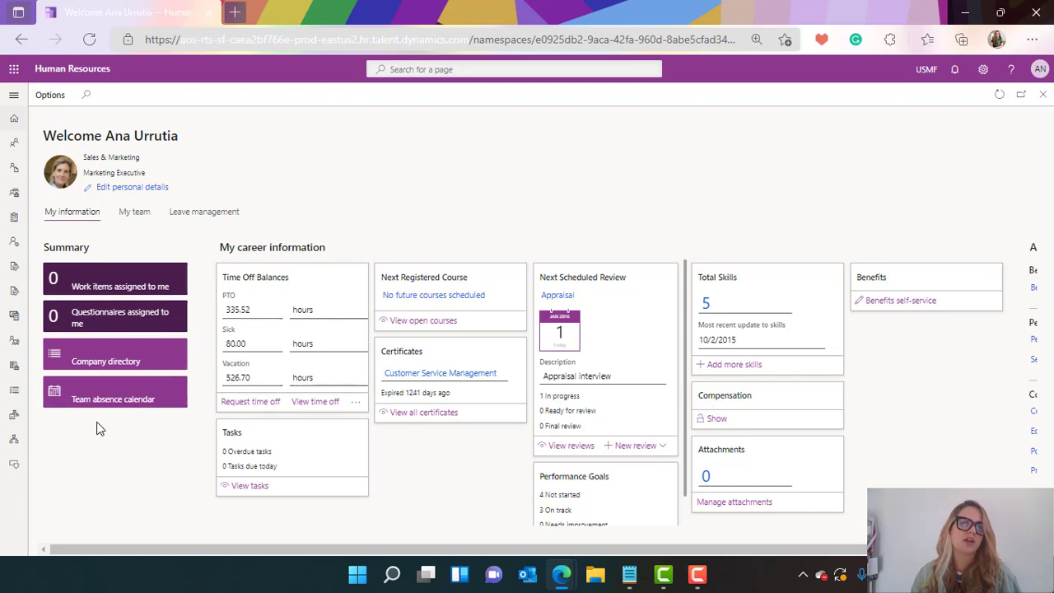
Personalize the self-service page and choose Add an app.
left_click(56, 108)
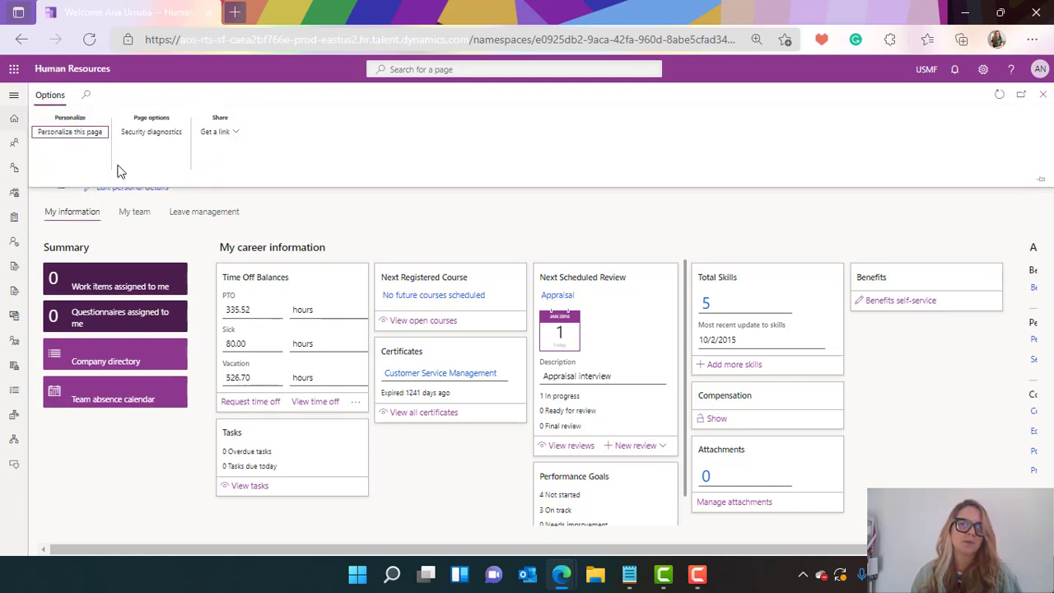
left_click(68, 134)
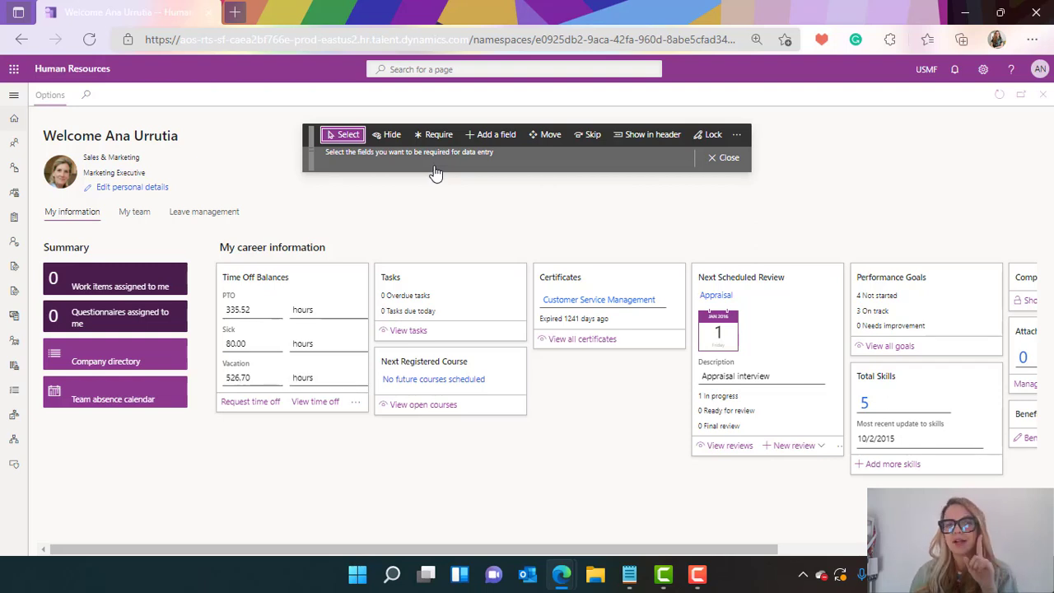
left_click(737, 142)
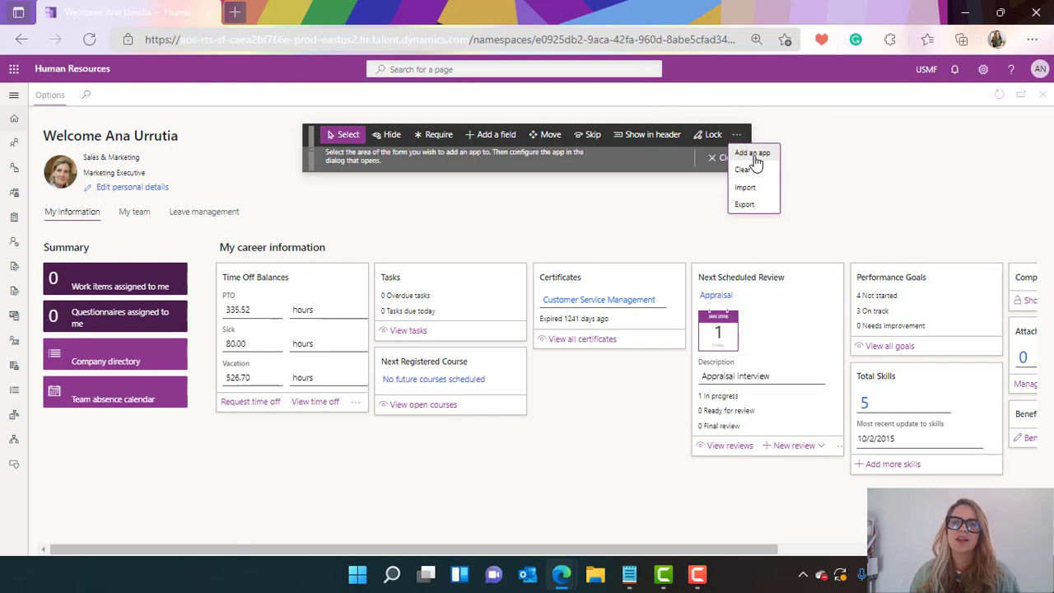
left_click(754, 155)
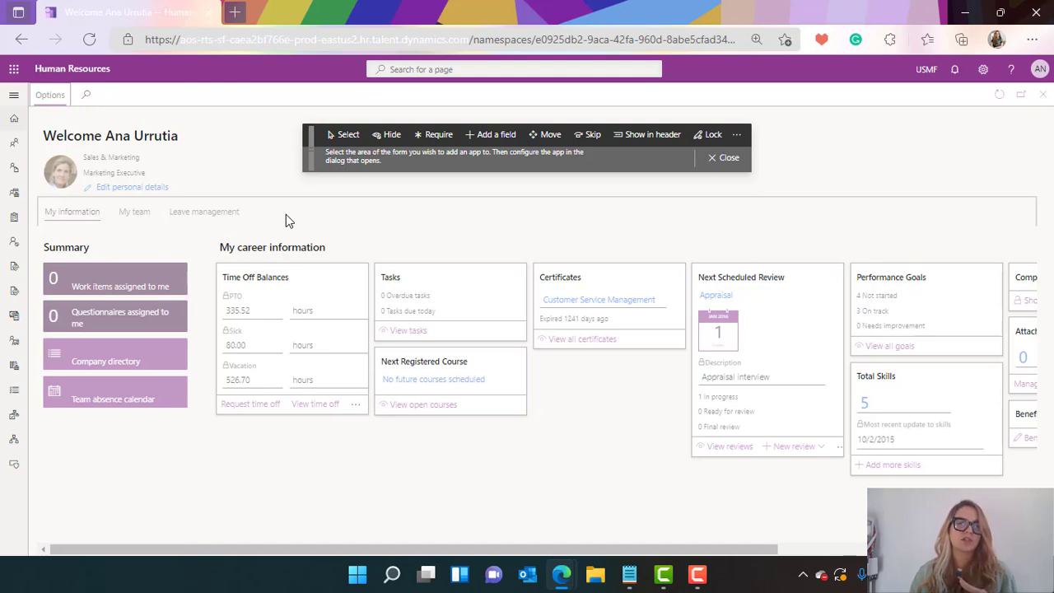
Add a Power App named 'Onboarding' to the tab area.
left_click(286, 215)
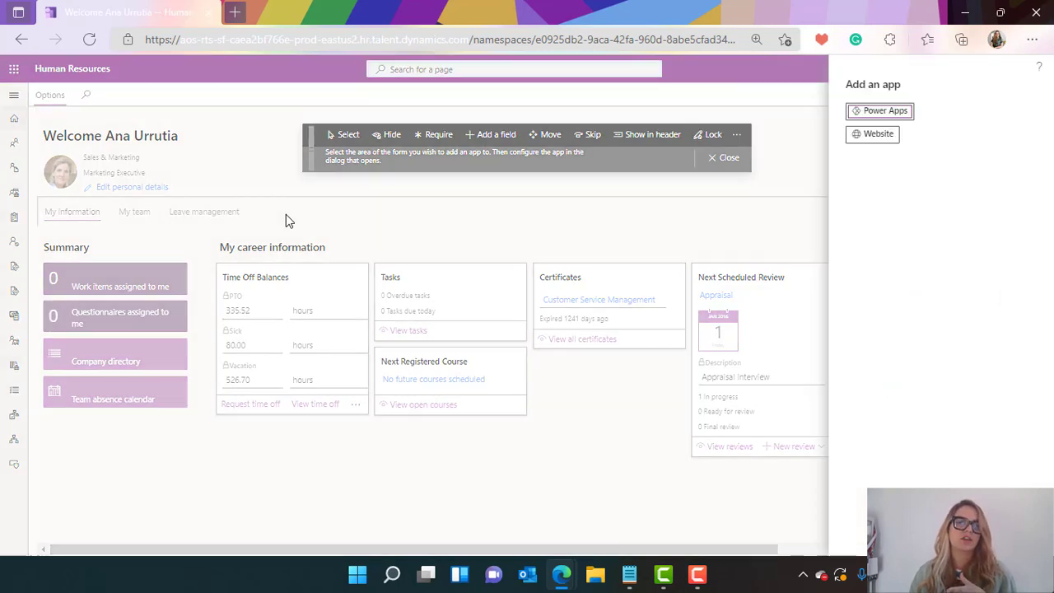
left_click(897, 115)
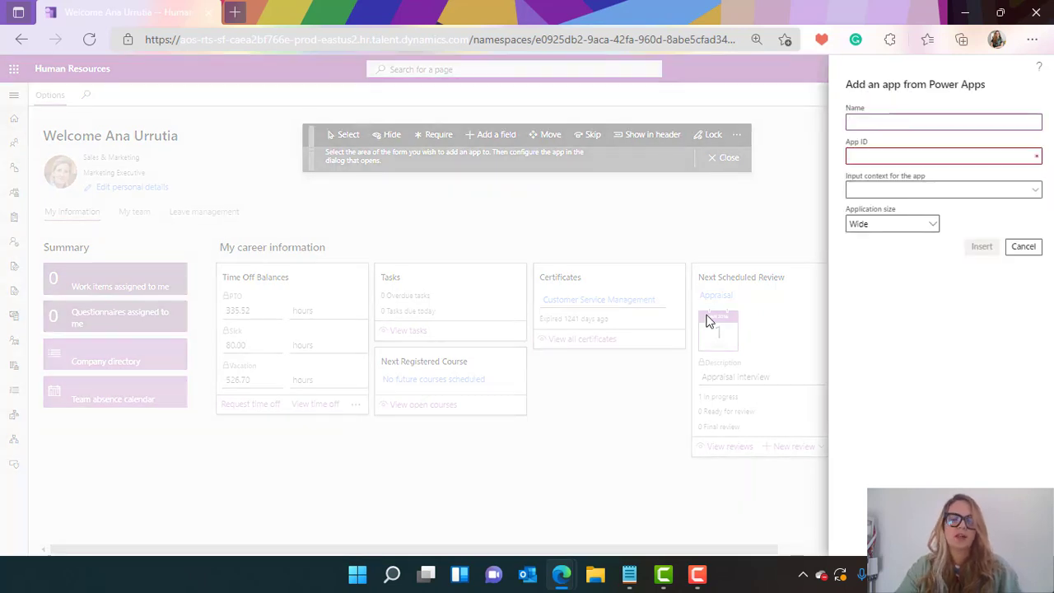
type("Onboarding")
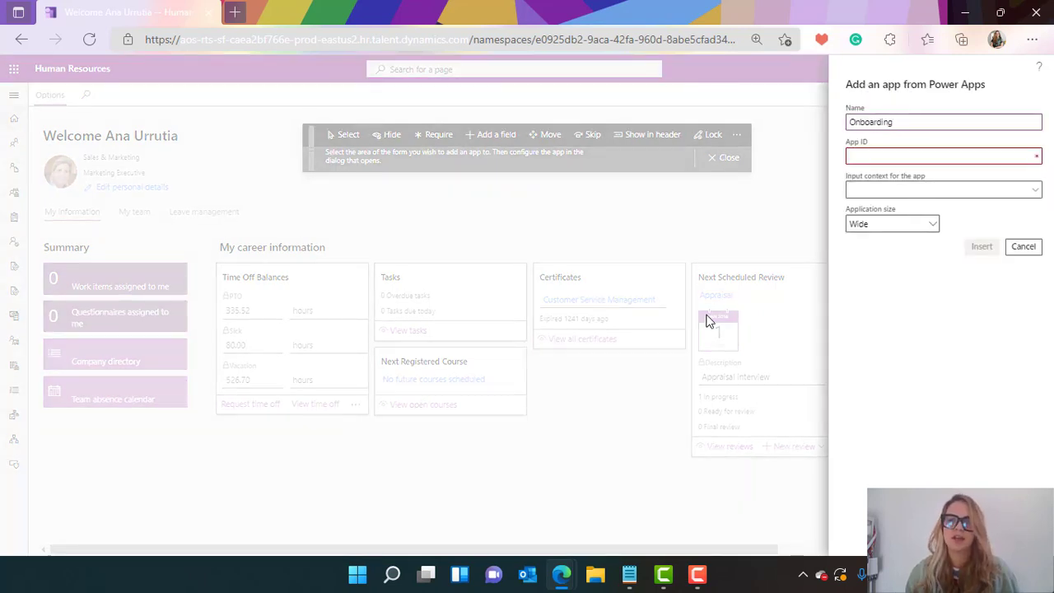
Copy the app ID from the notes into the App ID field and insert the app.
left_click(629, 574)
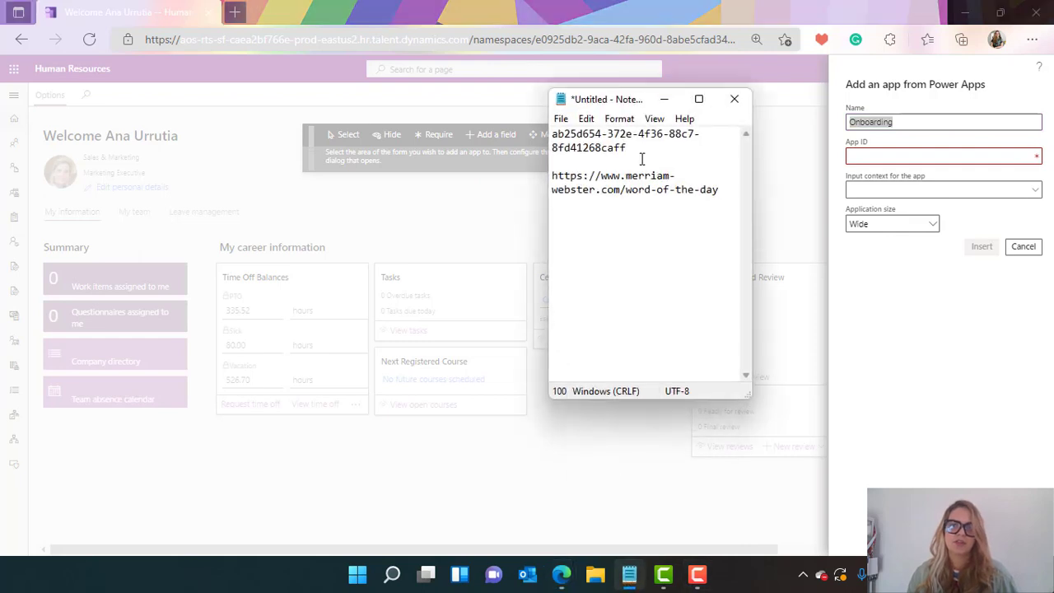
left_click_drag(642, 157, 455, 52)
key("ctrl+c")
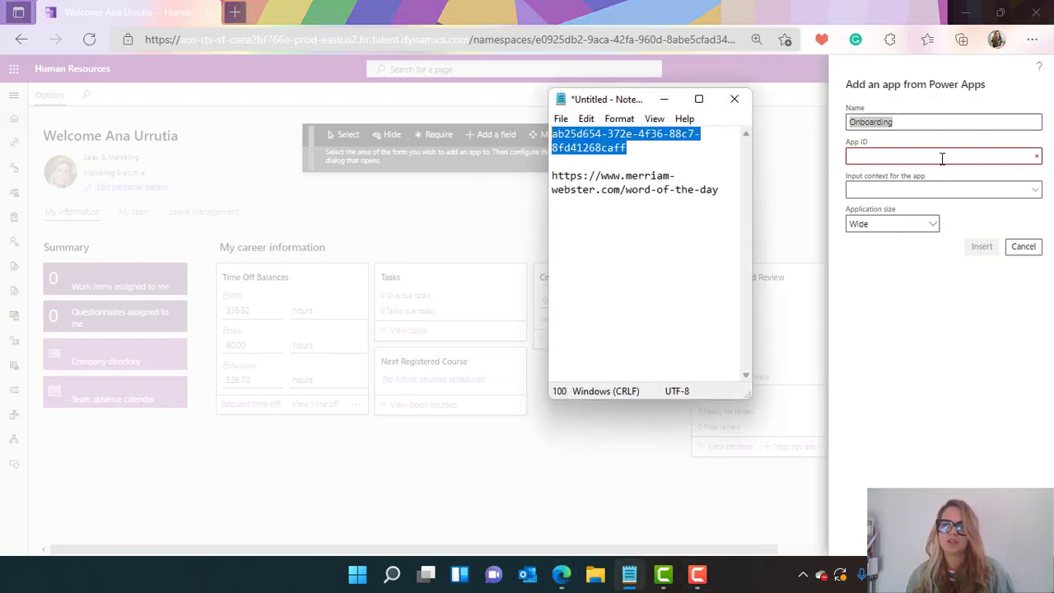
left_click(941, 157)
key("ctrl+v")
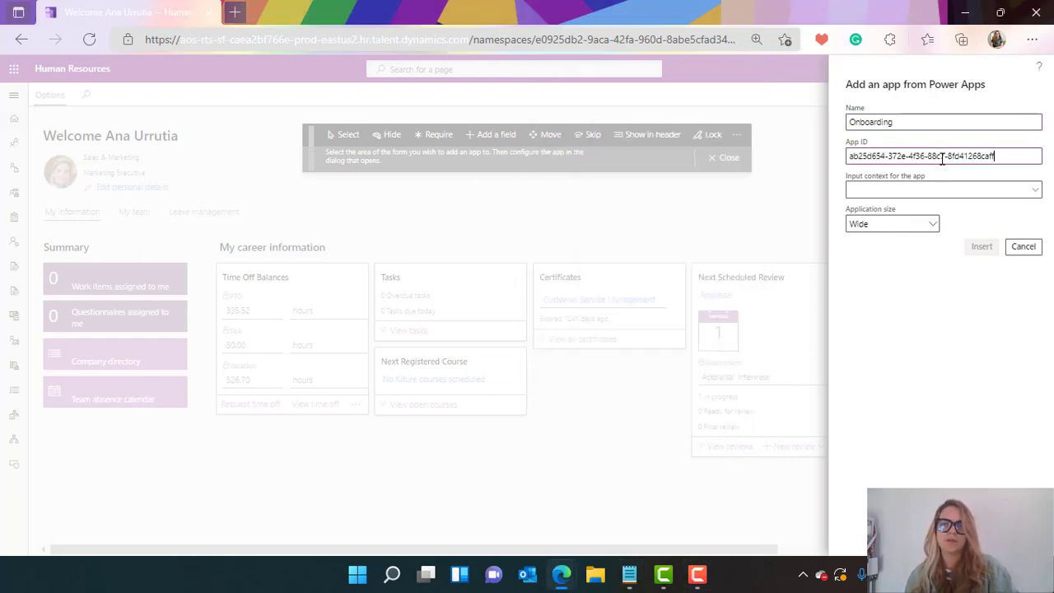
left_click(981, 247)
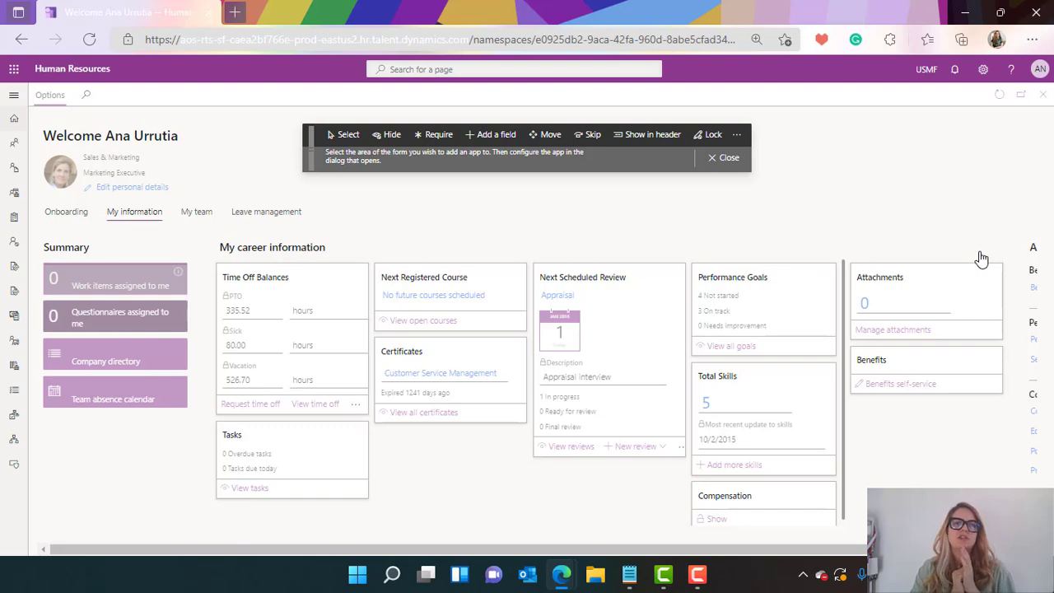
Close personalization, open the Onboarding tab, and get past the App Setup screen.
left_click(730, 159)
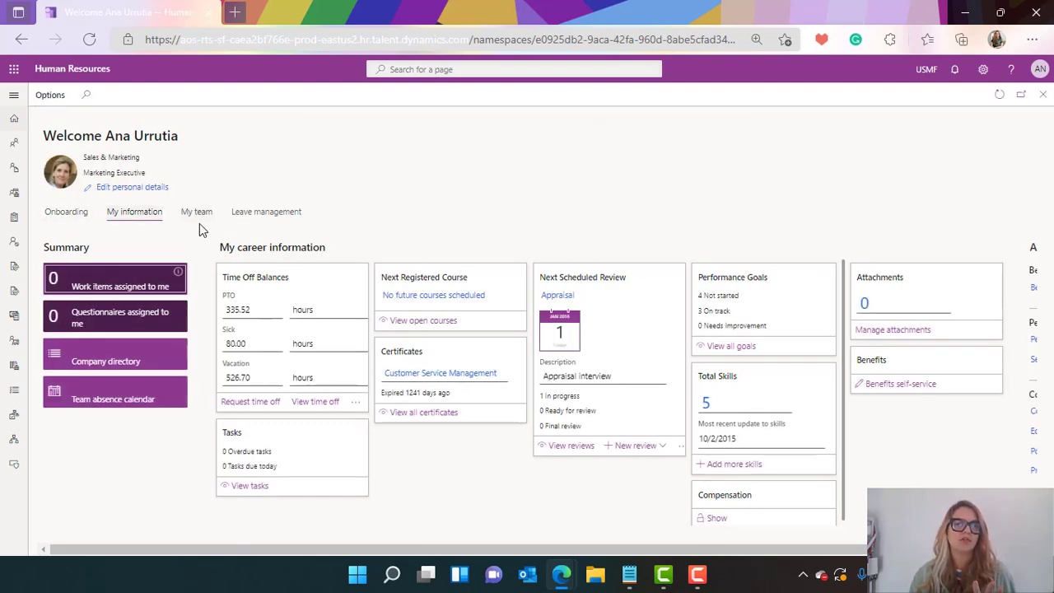
left_click(83, 216)
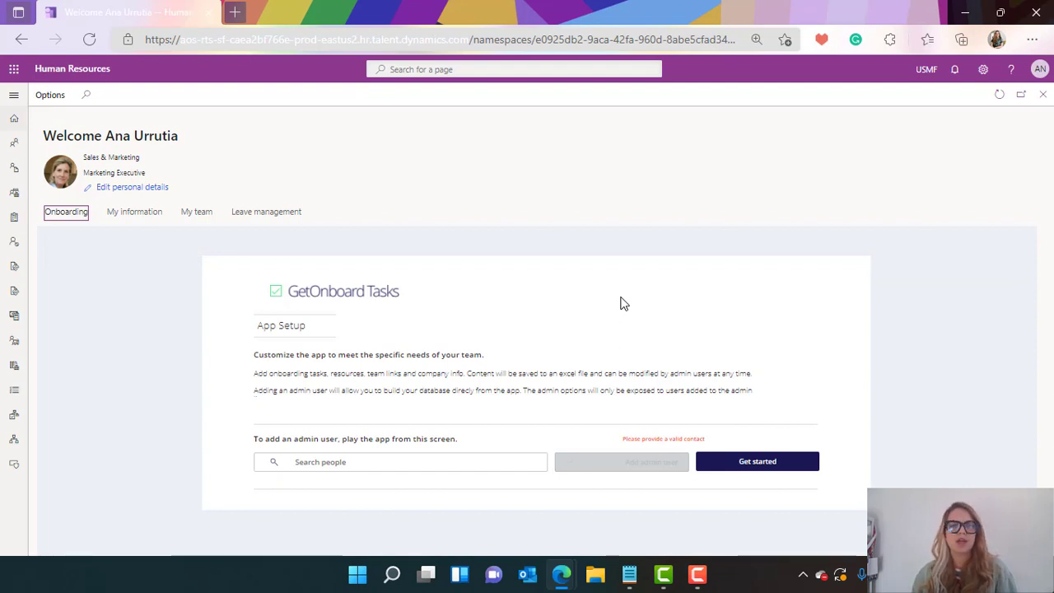
left_click(744, 464)
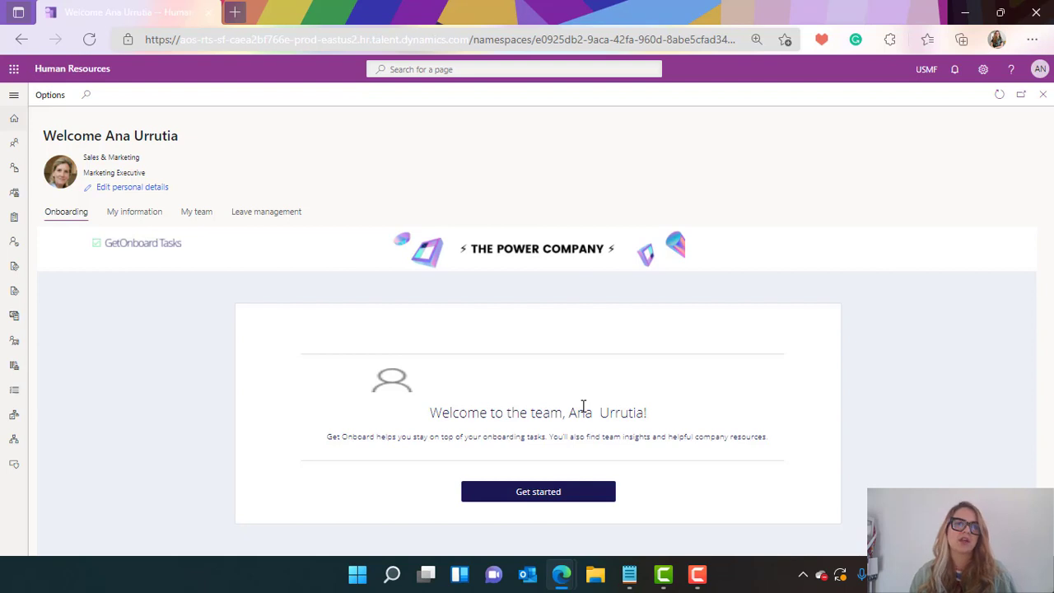
Start onboarding from the welcome card to reach the My profile view.
left_click(538, 492)
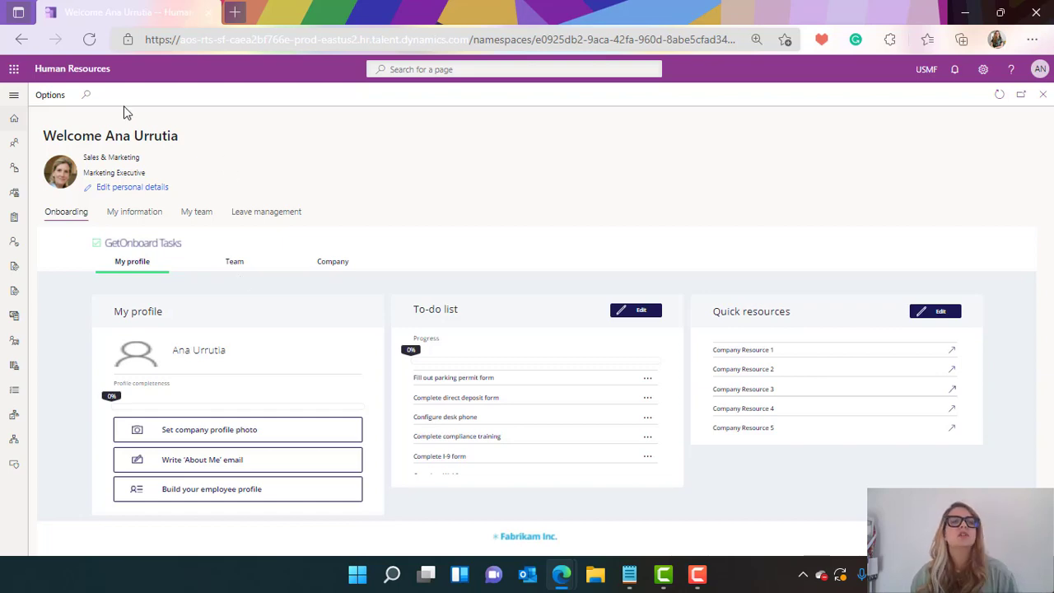
Put the self-service page back into personalization mode and choose Add an app.
left_click(40, 94)
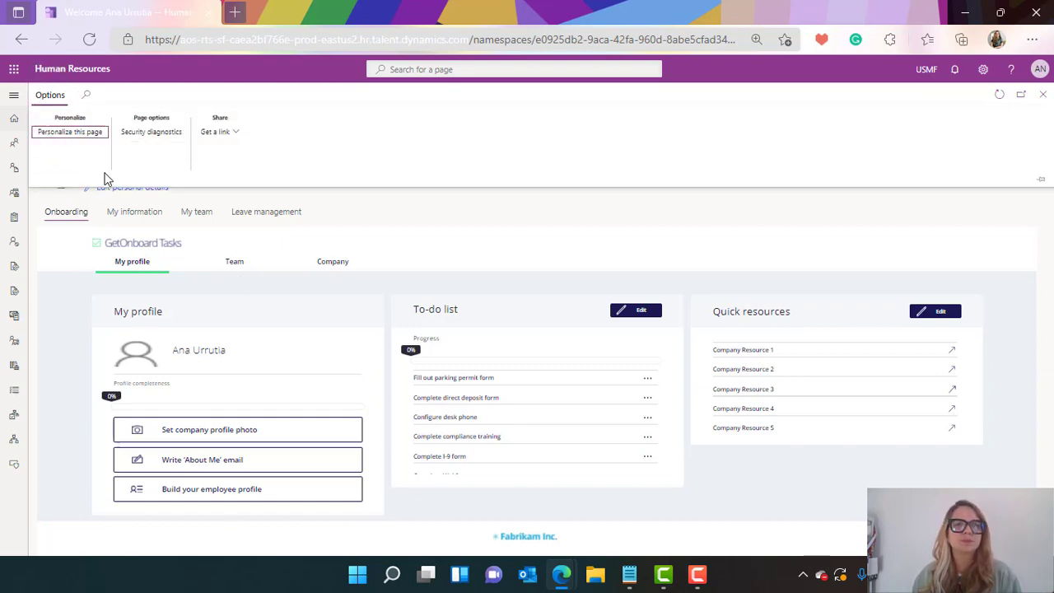
left_click(80, 131)
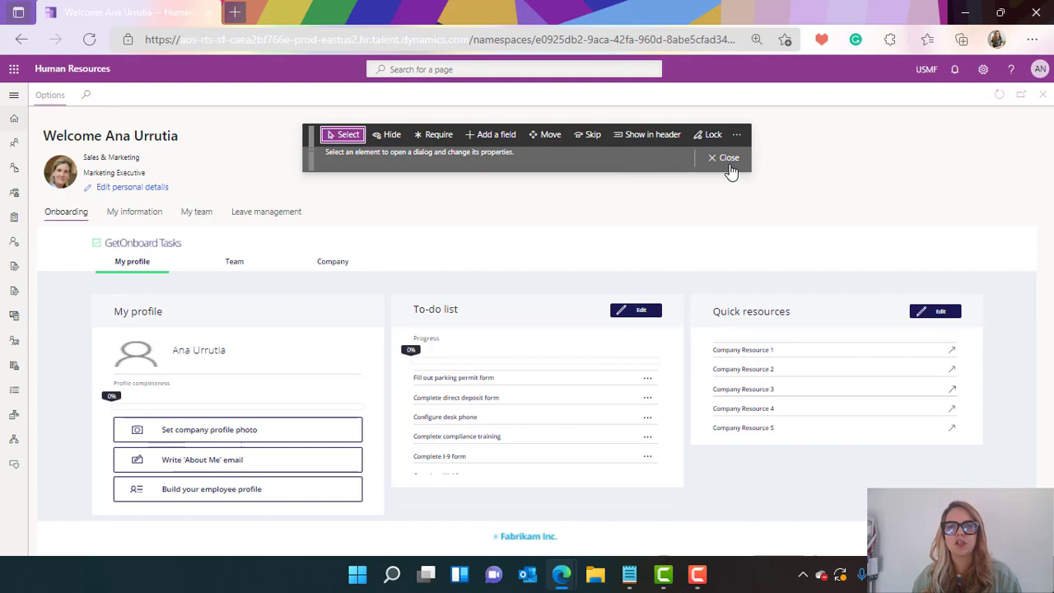
left_click(738, 136)
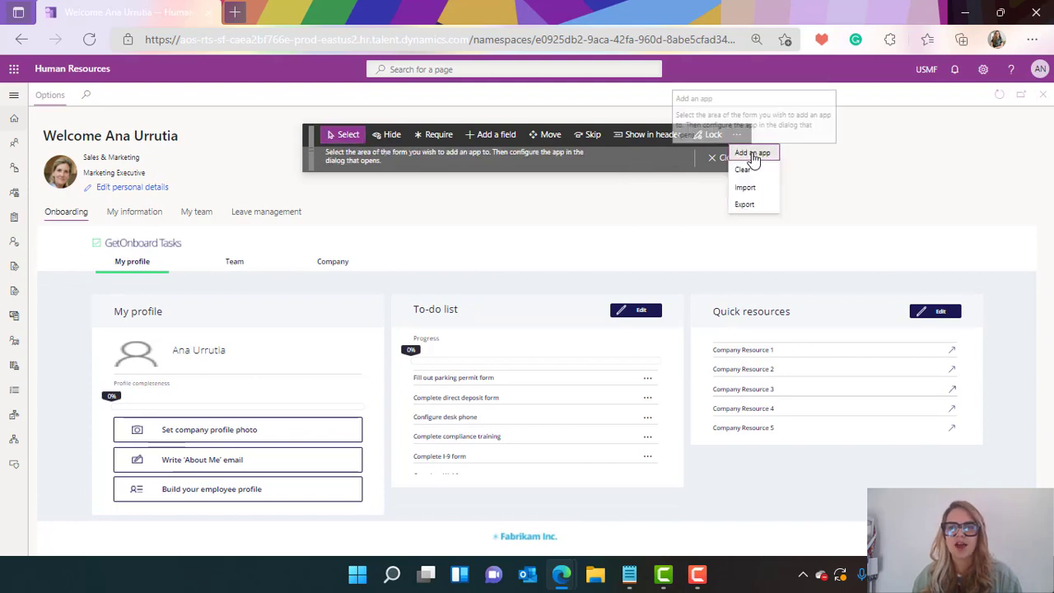
left_click(748, 152)
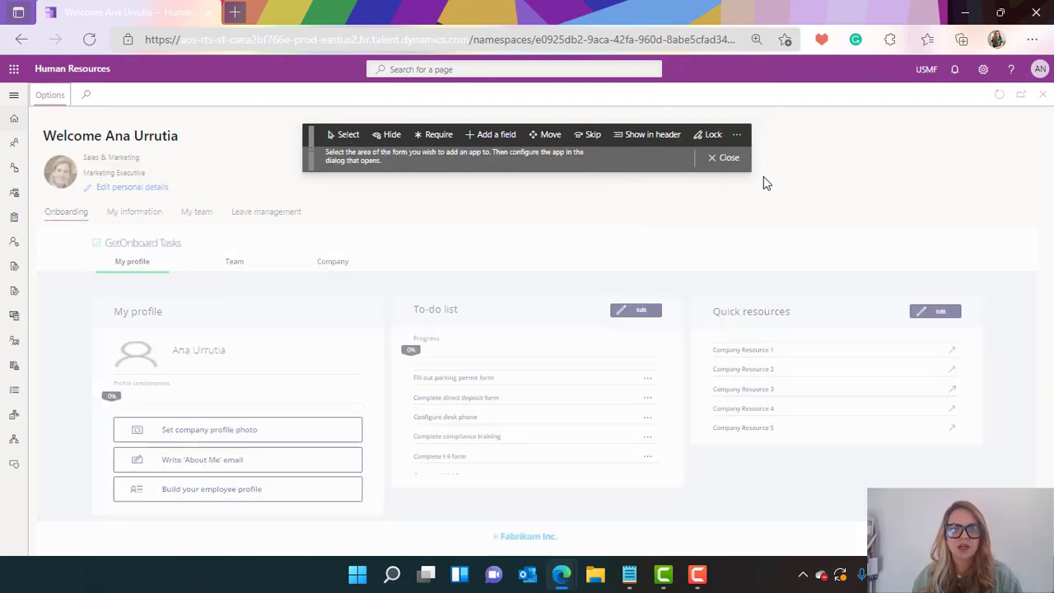
Add a website tab named 'Word of the day' using the URL copied from the notes.
left_click(578, 210)
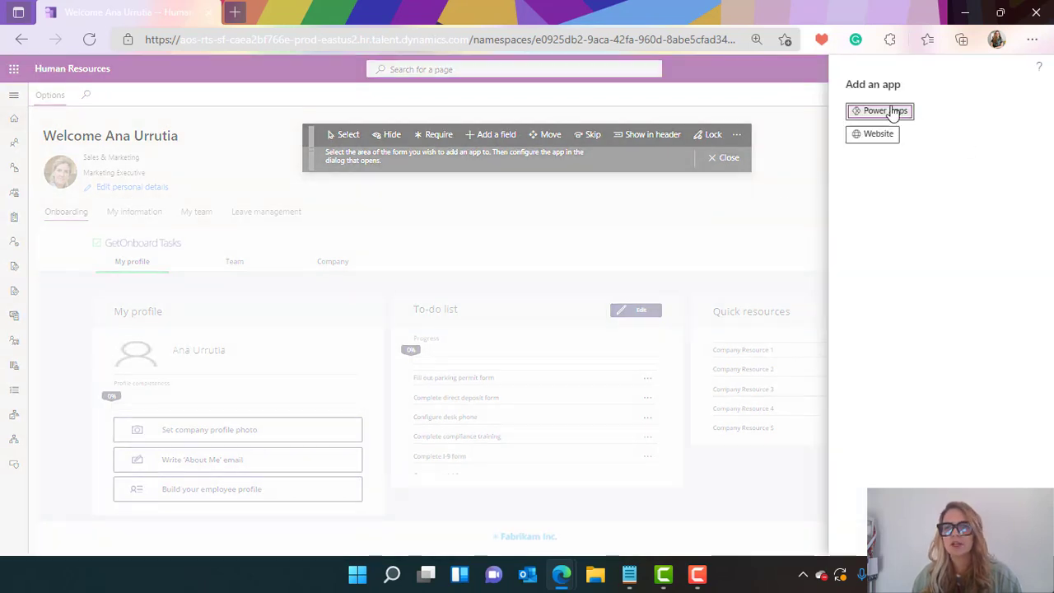
left_click(874, 142)
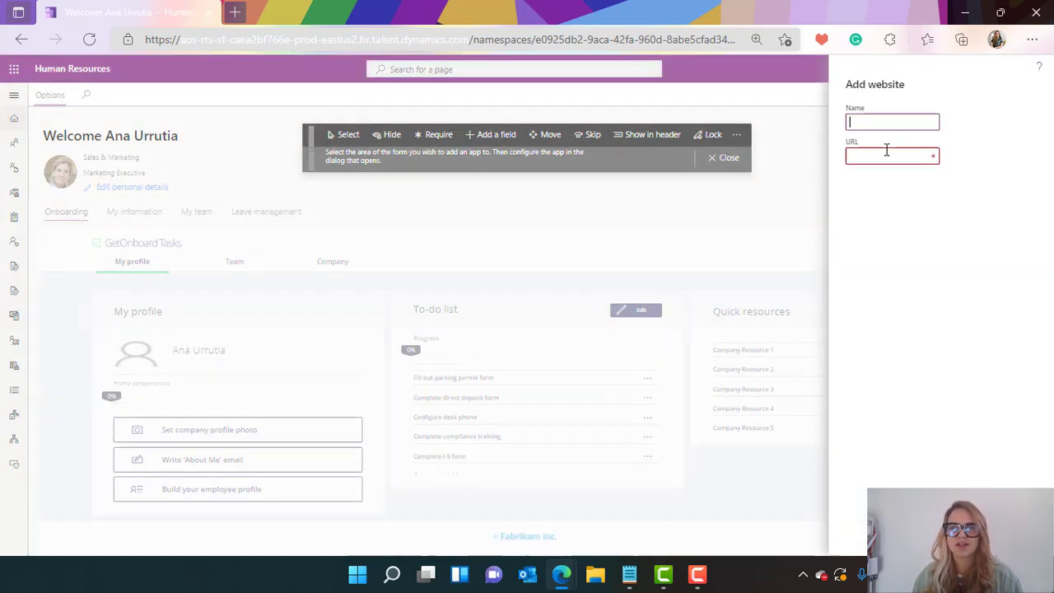
left_click(629, 574)
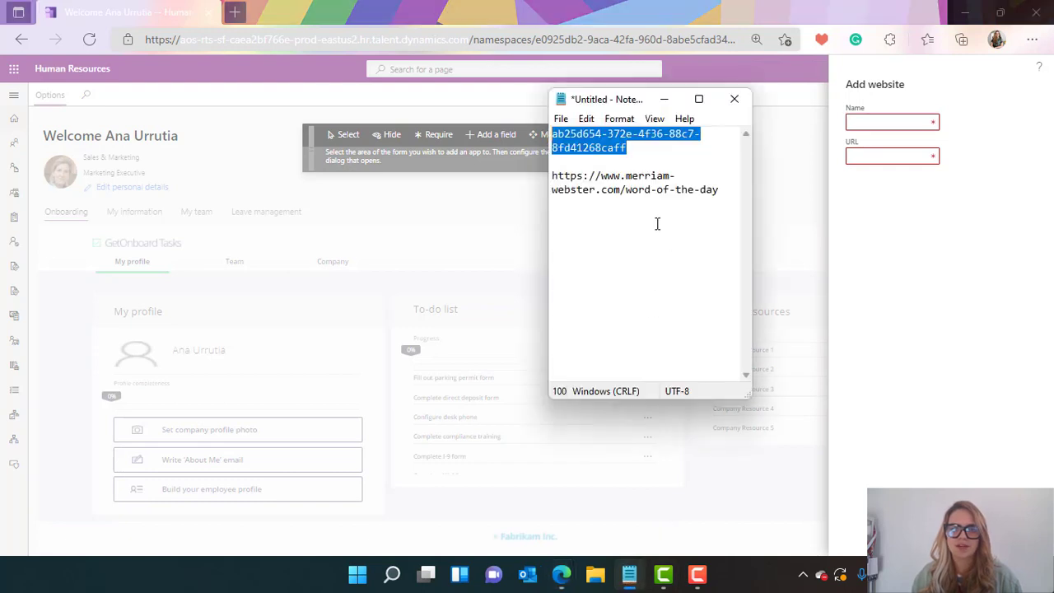
left_click_drag(721, 192, 539, 176)
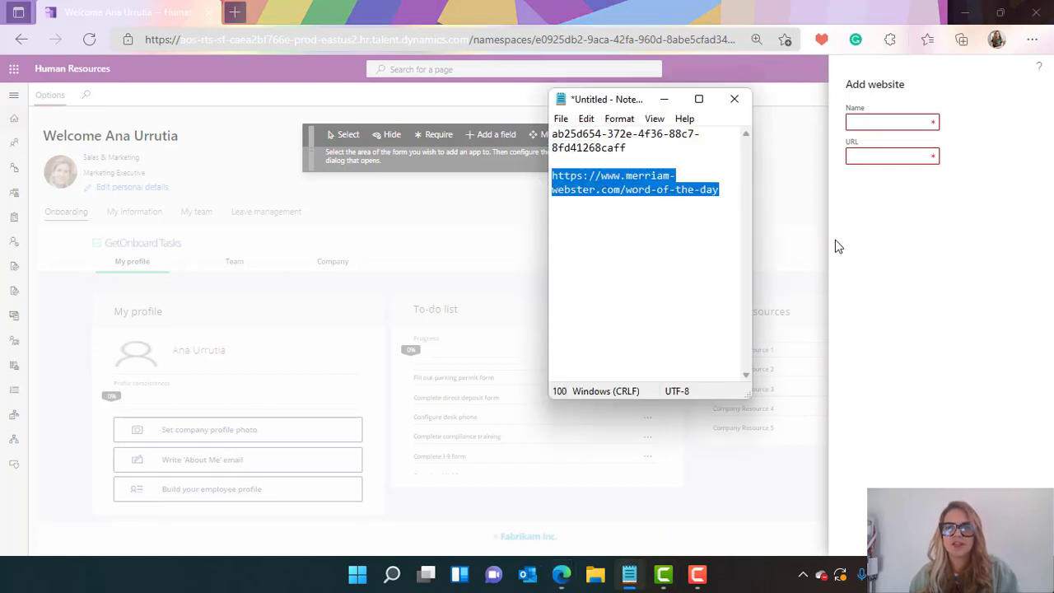
left_click(898, 245)
left_click(868, 122)
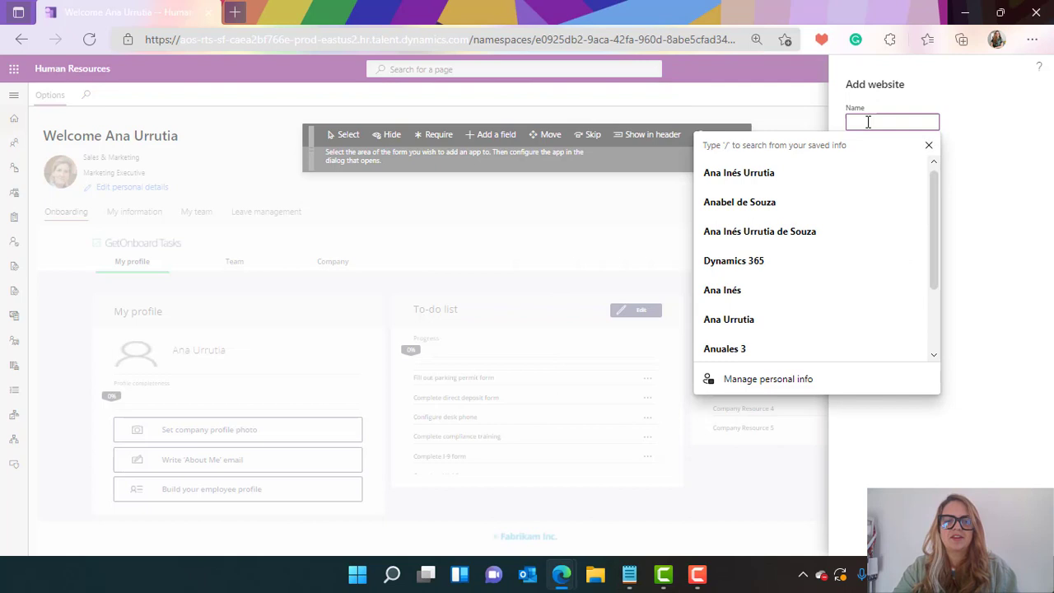
type("Word of the day")
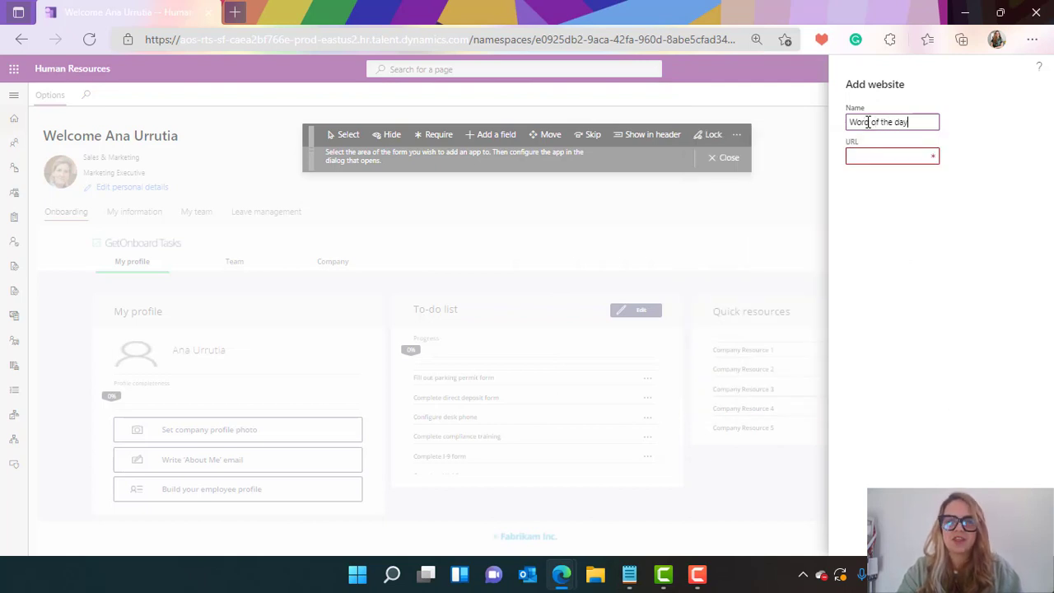
key("Tab")
key("ctrl+v")
left_click(896, 375)
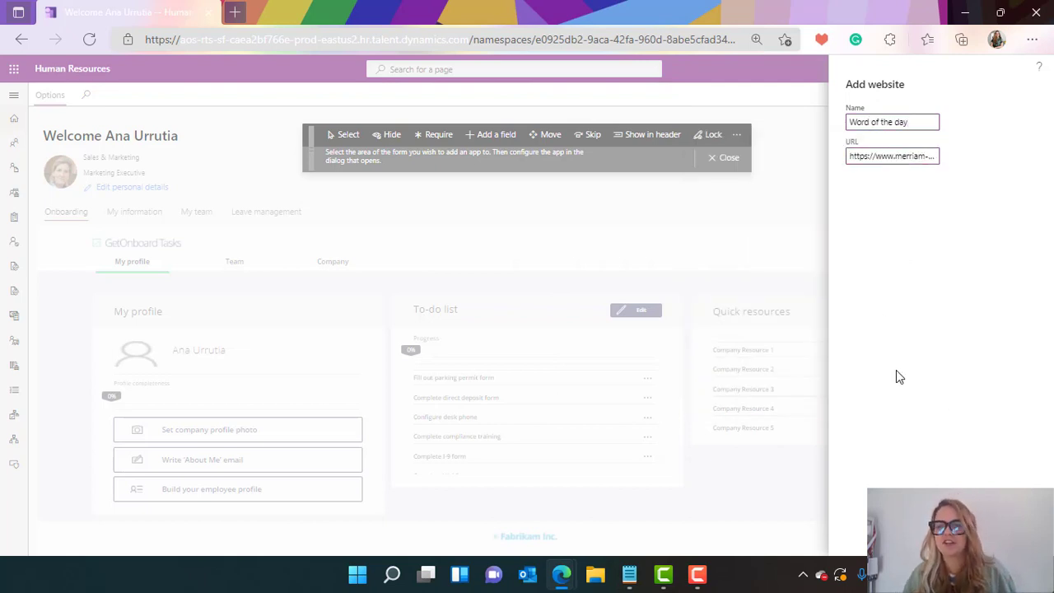
left_click(897, 539)
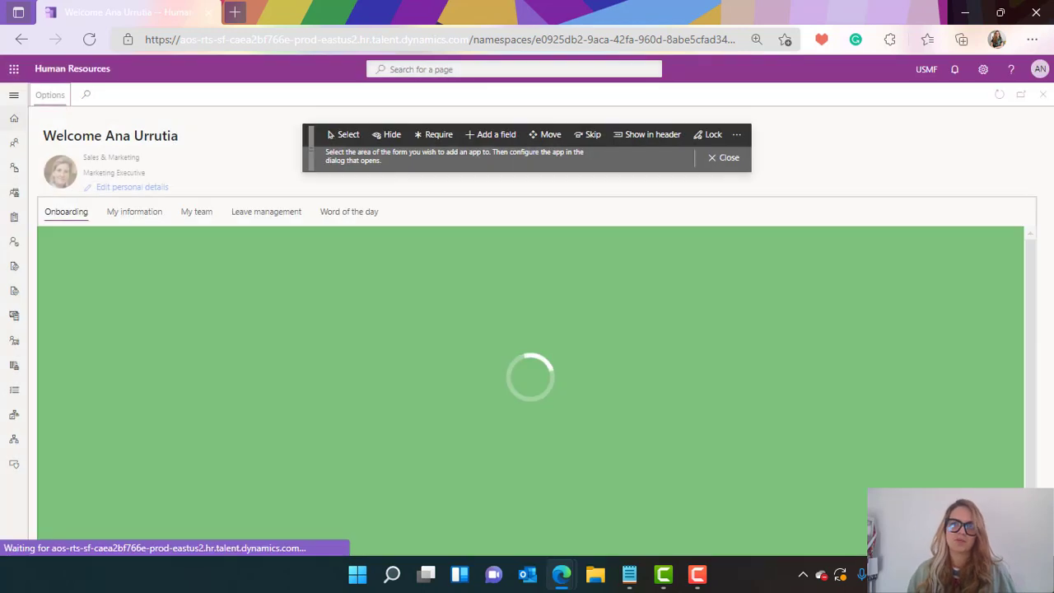
Exit personalization, open the Word of the day tab, and dismiss the cookie banner.
left_click(729, 161)
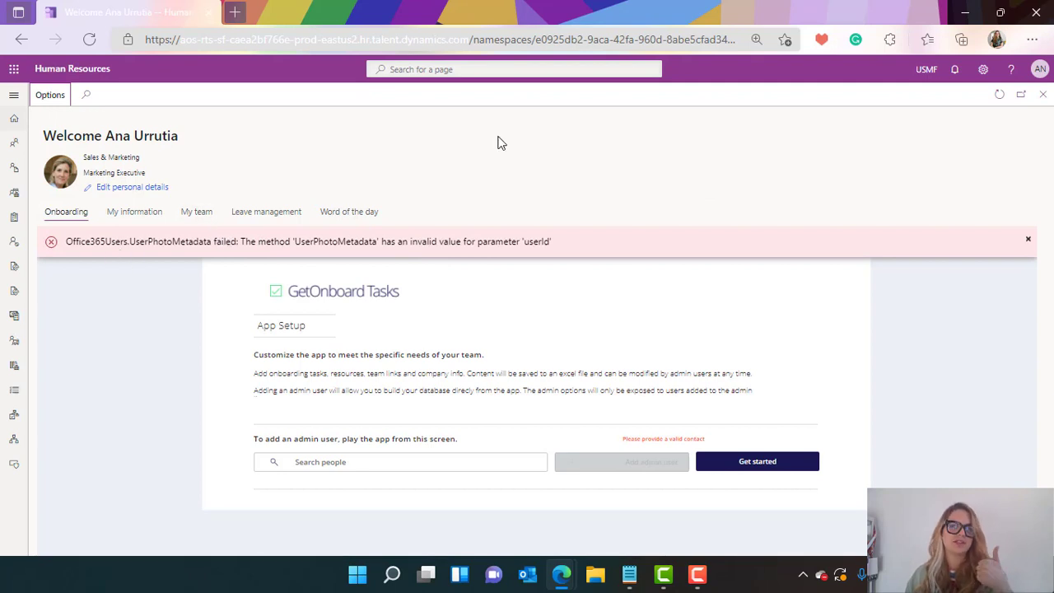
left_click(359, 214)
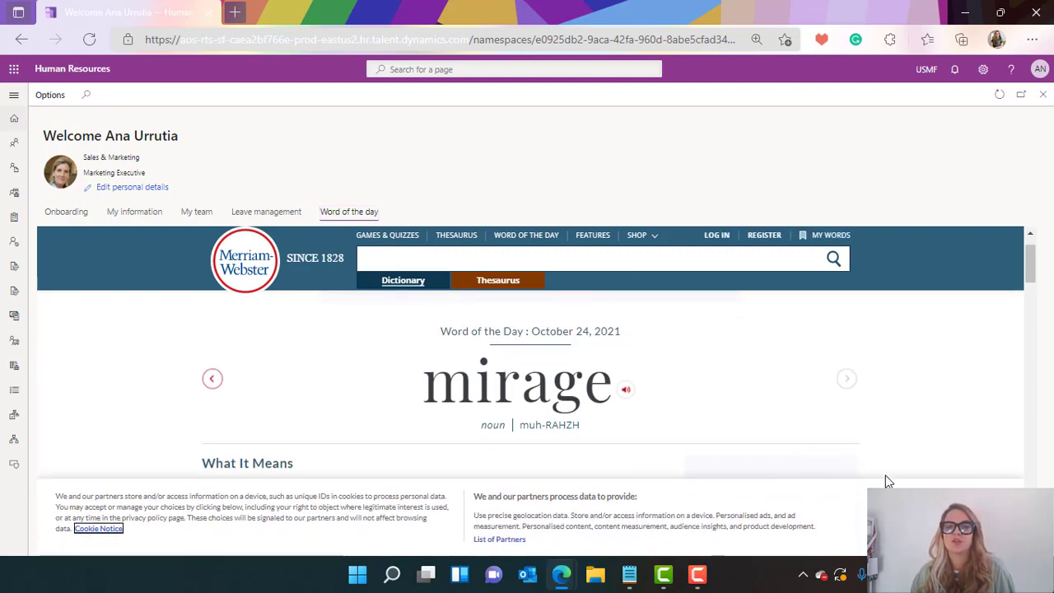
left_click(913, 518)
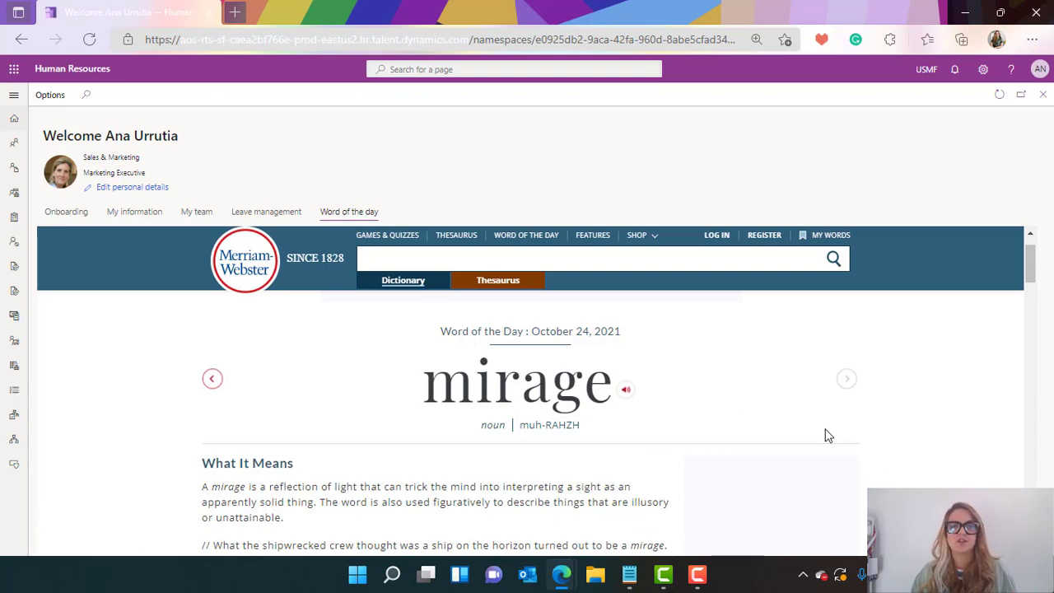
scroll(804, 401, "down", 1)
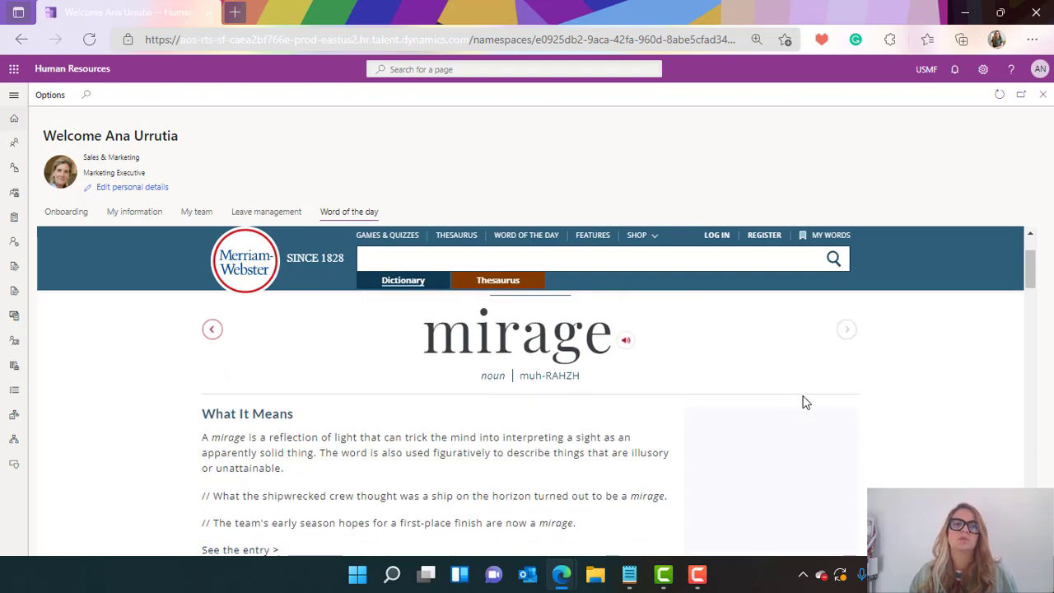